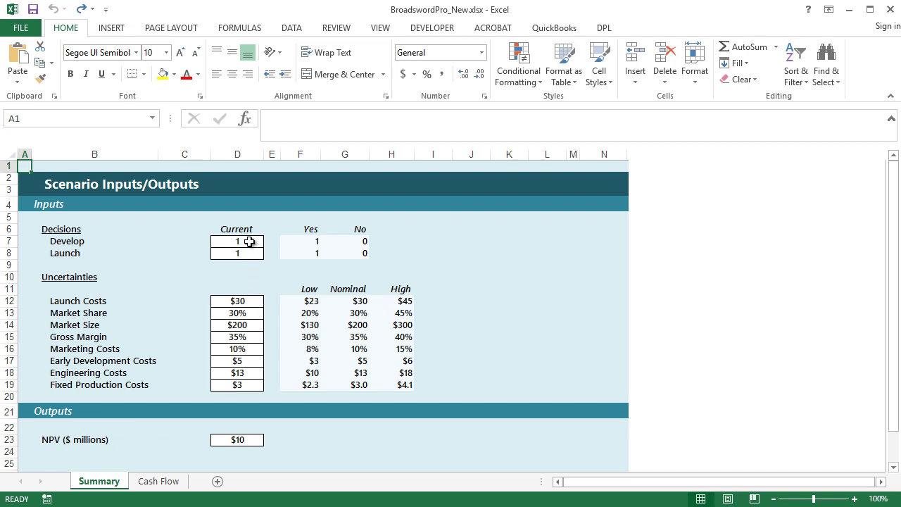
# - In Excel, check the Develop and Launch_Costs cell names, the NPV formula, and the Cash Flow sheet
pyautogui.click(250, 242)
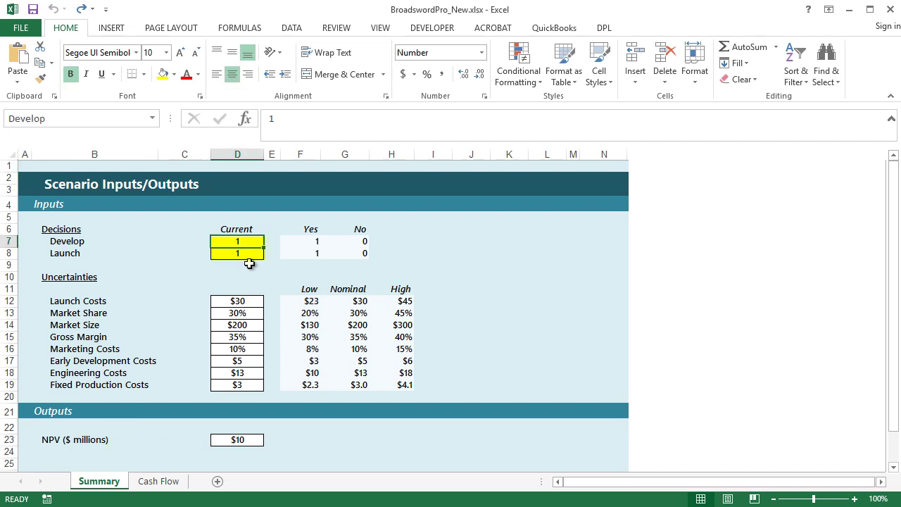
pyautogui.click(252, 300)
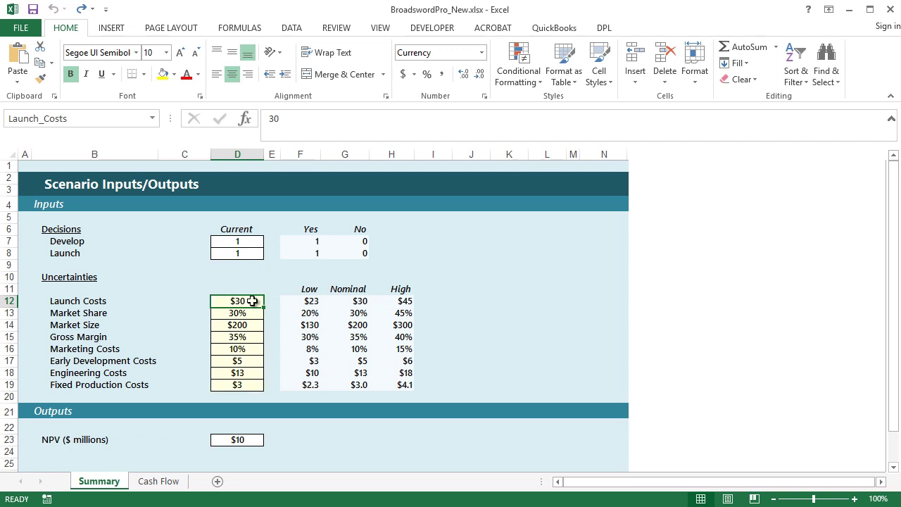
pyautogui.click(254, 439)
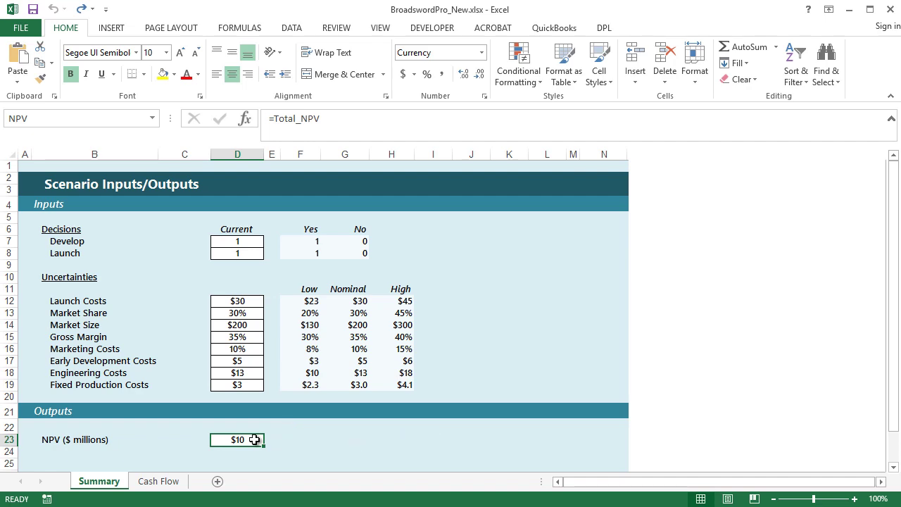
pyautogui.click(159, 483)
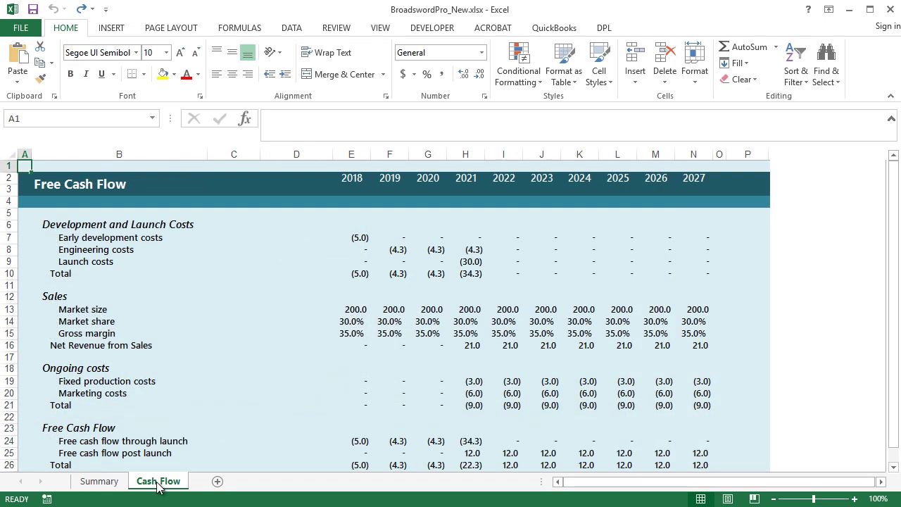
pyautogui.scroll(-4, 246, 374)
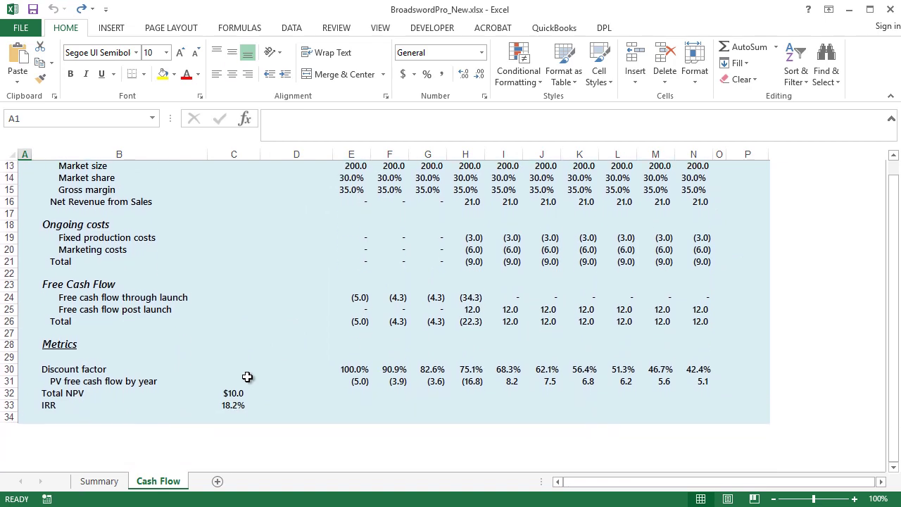
pyautogui.scroll(4, 246, 376)
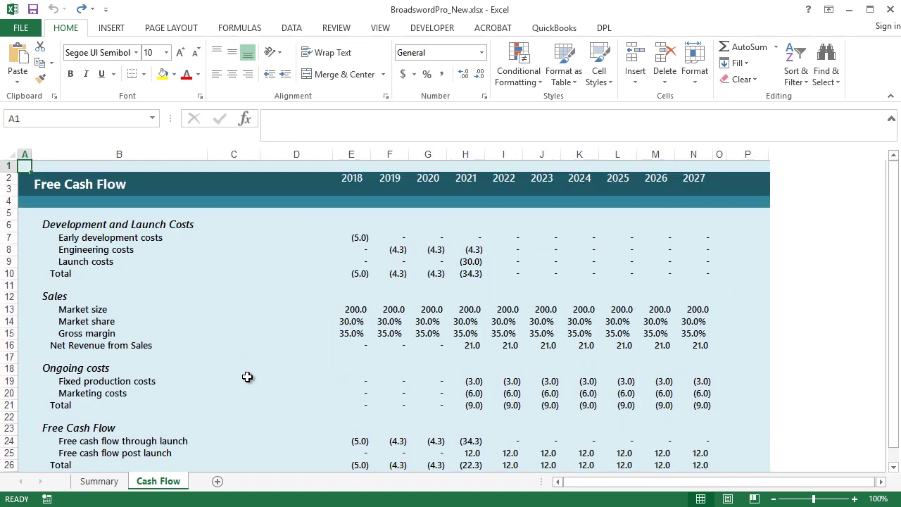
pyautogui.click(102, 483)
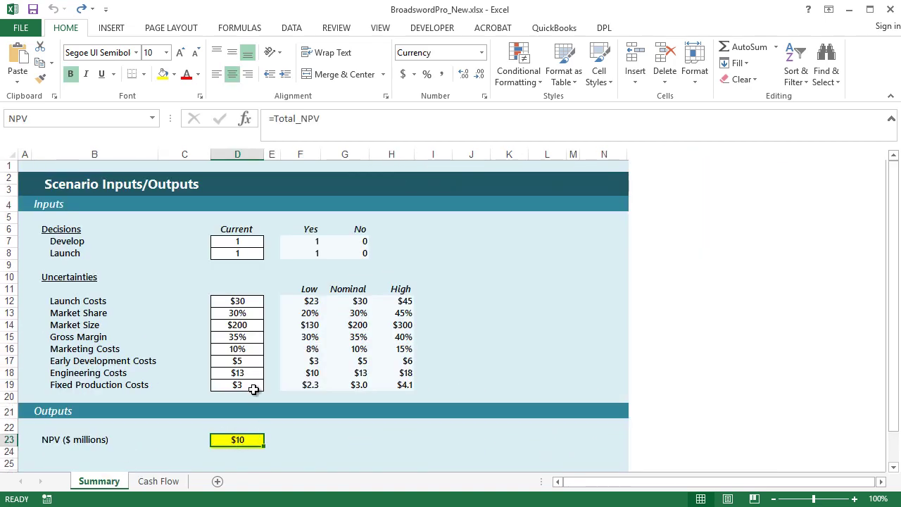
# - Test Market Share at 45% to see NPV become $40, then revert it to 30%
pyautogui.click(252, 313)
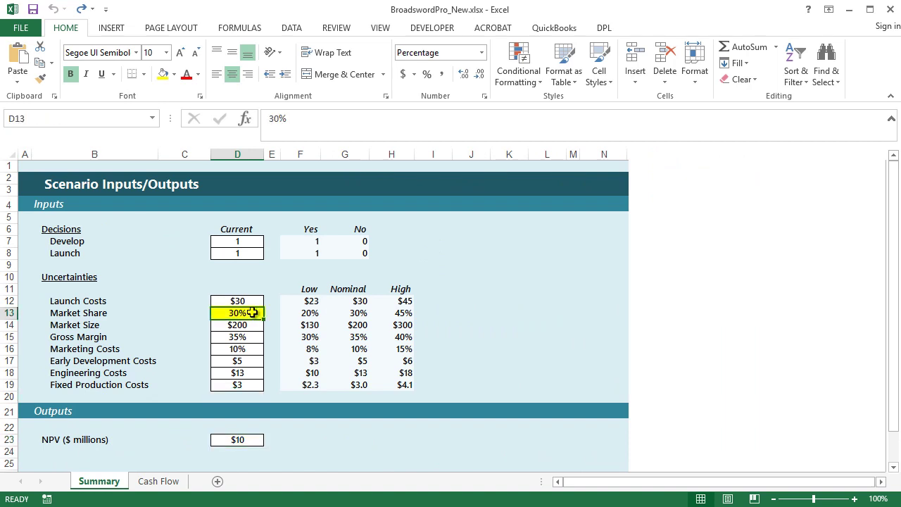
pyautogui.doubleClick(233, 313)
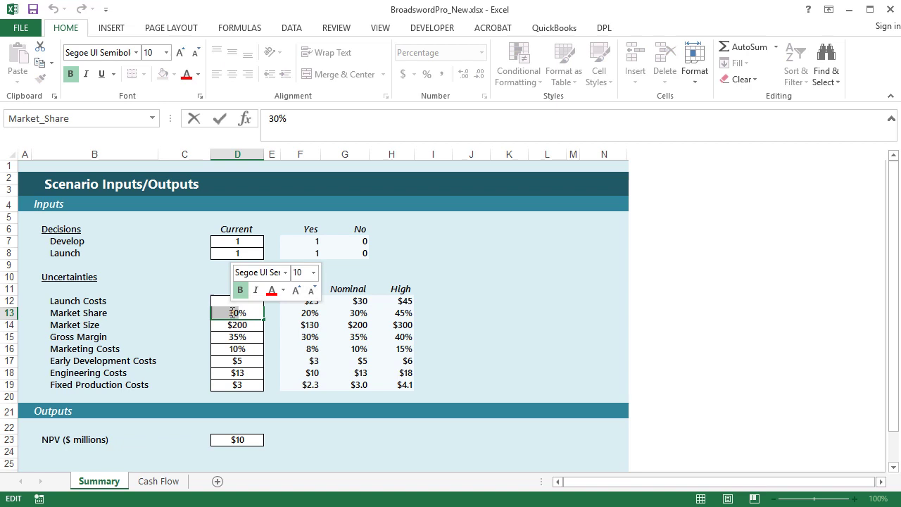
pyautogui.write('45')
pyautogui.press('Return')
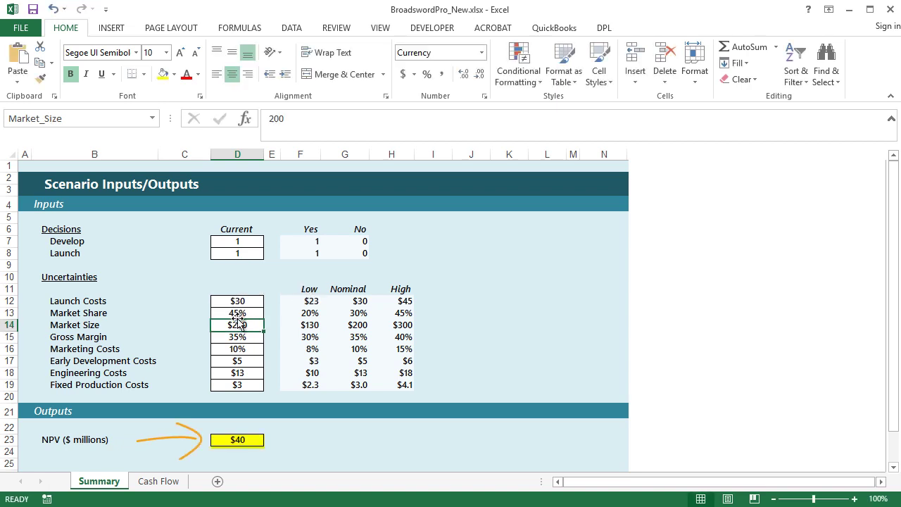
pyautogui.click(255, 439)
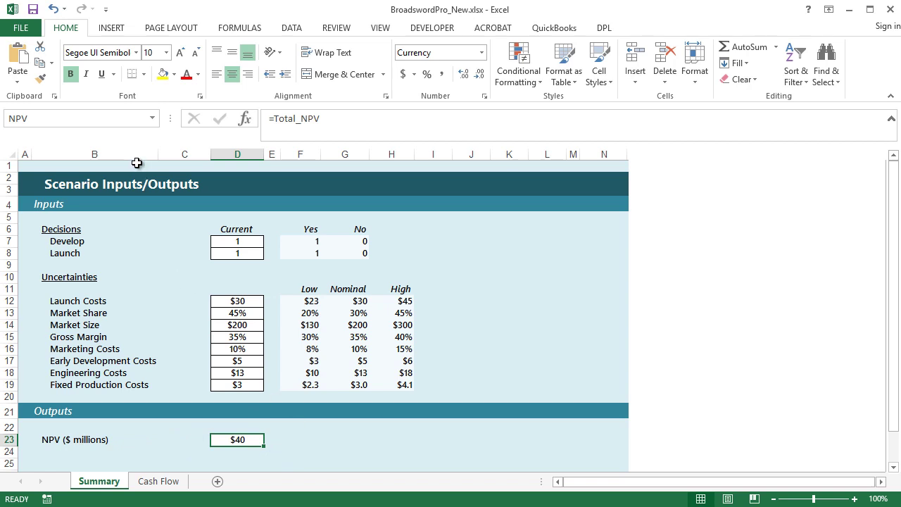
pyautogui.click(54, 10)
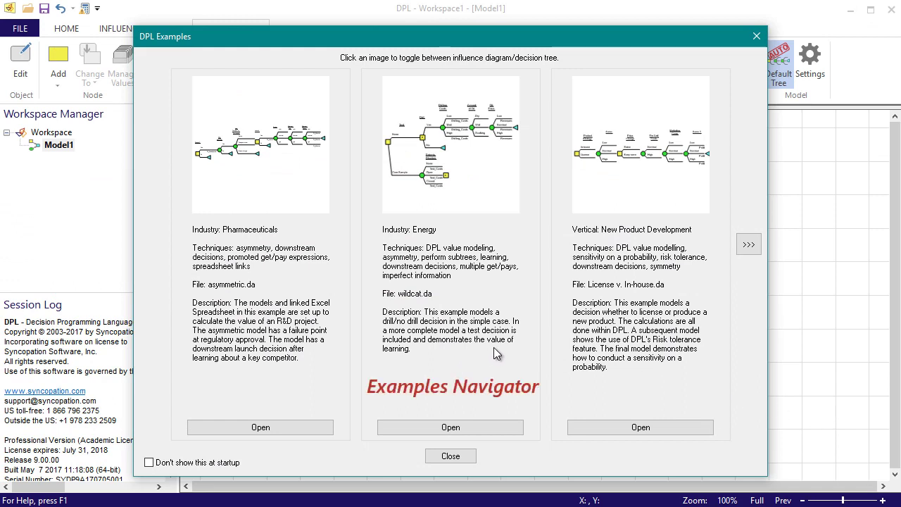
# - Browse the DPL example models, view NeuroPriza as an influence diagram, then disable them at startup and close
pyautogui.click(748, 247)
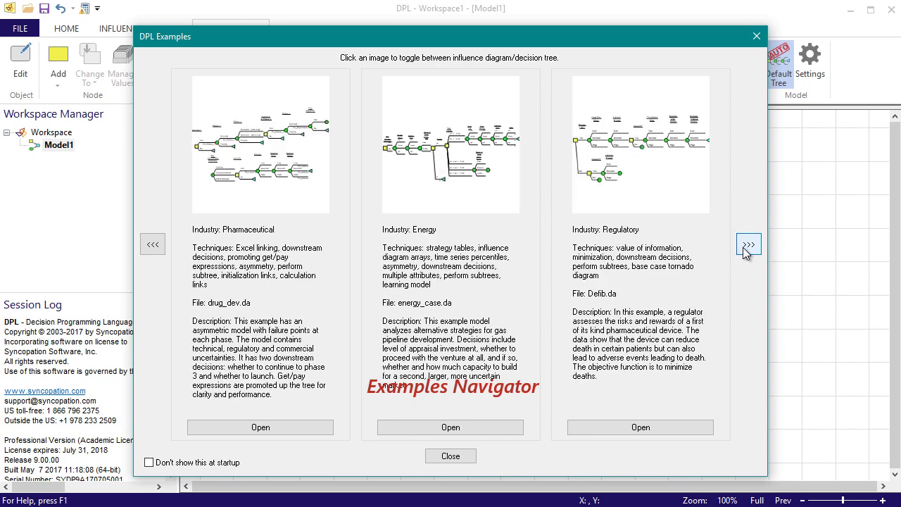
pyautogui.click(748, 246)
pyautogui.click(240, 171)
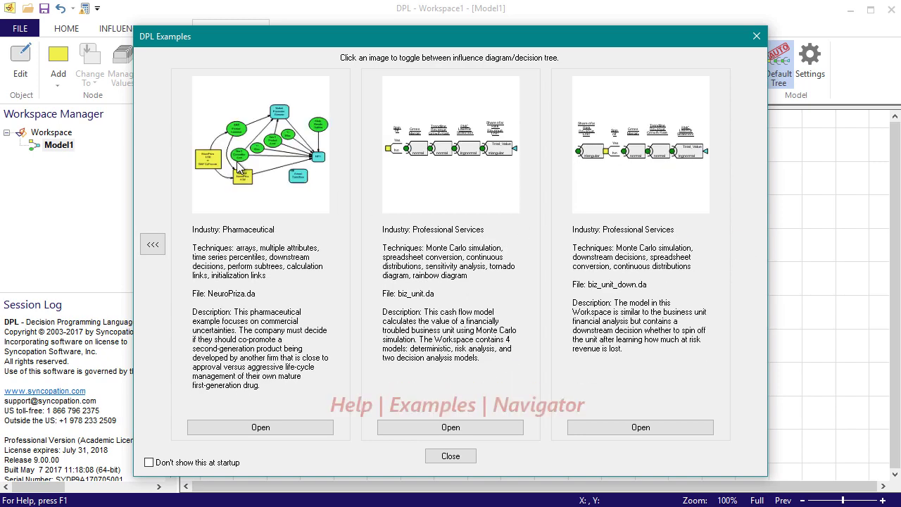
pyautogui.click(153, 245)
pyautogui.click(153, 244)
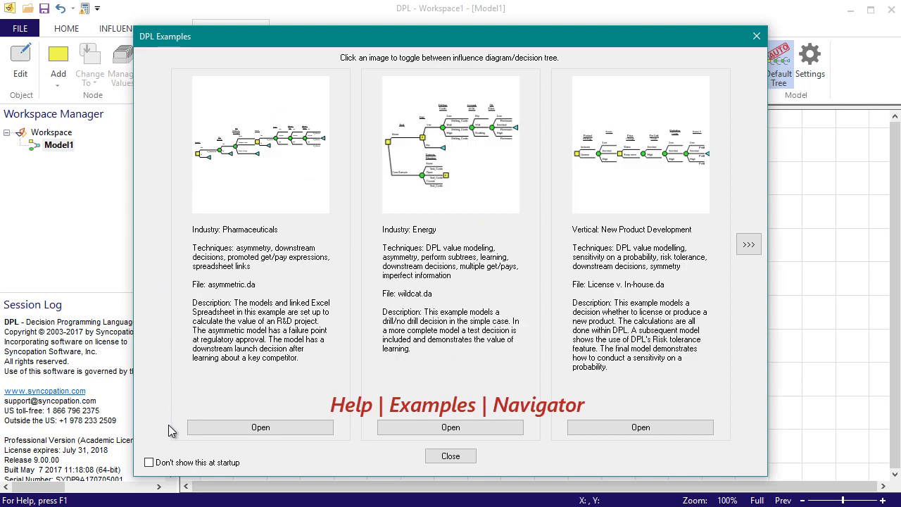
pyautogui.click(149, 463)
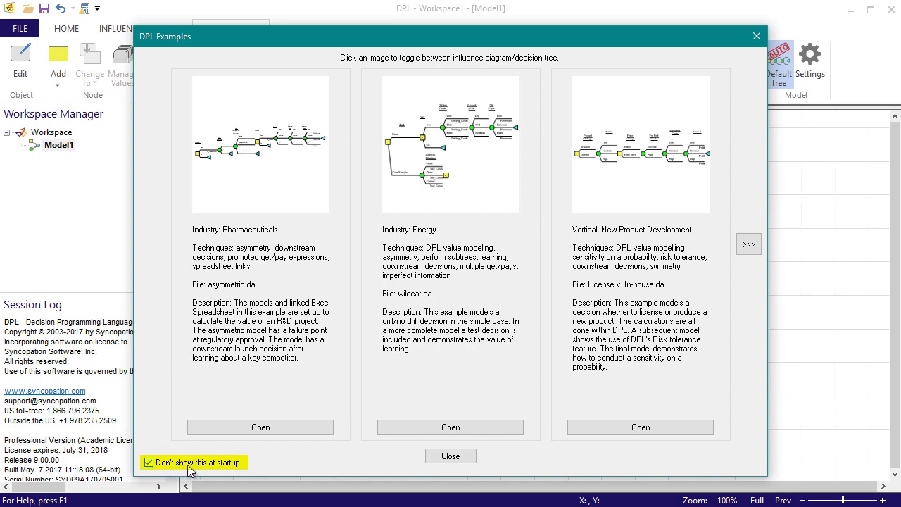
pyautogui.click(450, 457)
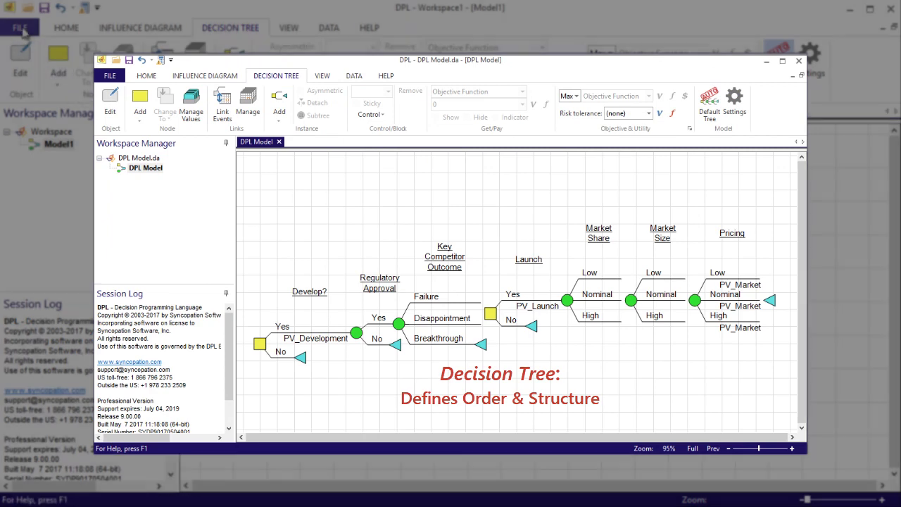
# - Set the General option 'For new models, maximize pane' to Influence Diagram and confirm
pyautogui.click(21, 30)
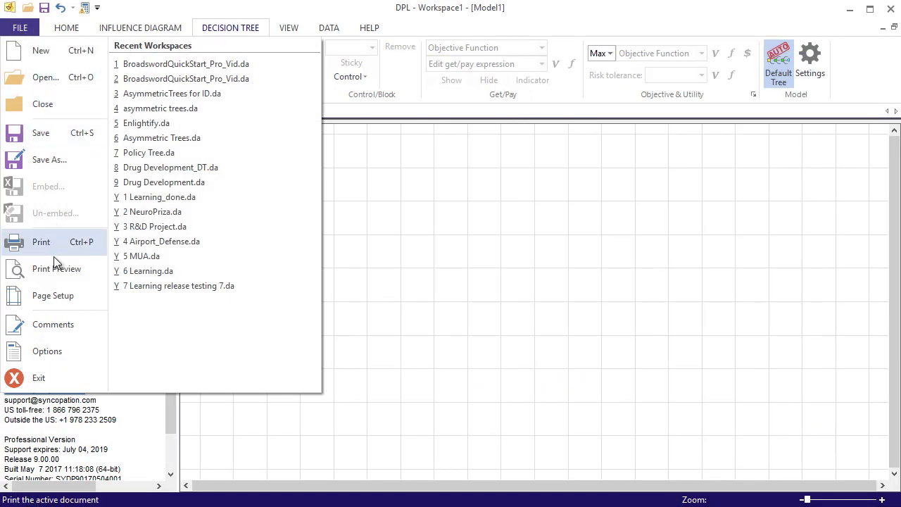
pyautogui.click(57, 349)
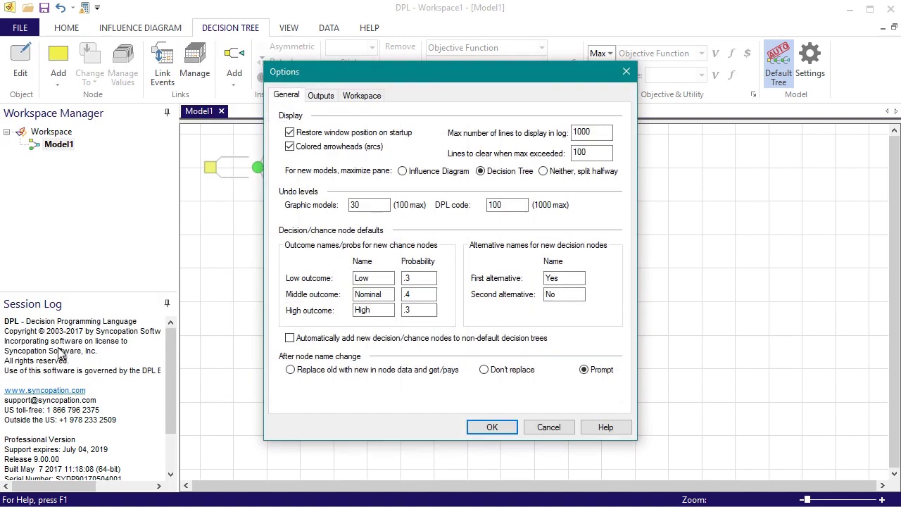
pyautogui.click(405, 173)
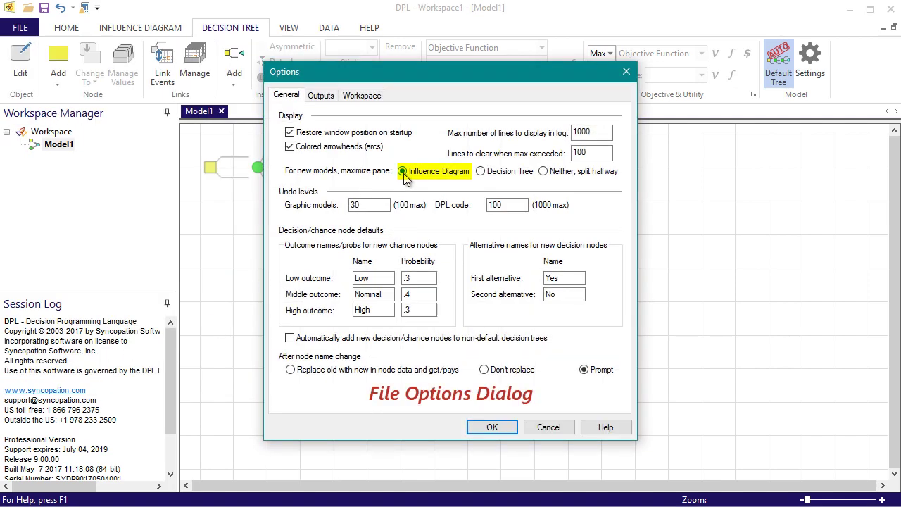
pyautogui.click(491, 428)
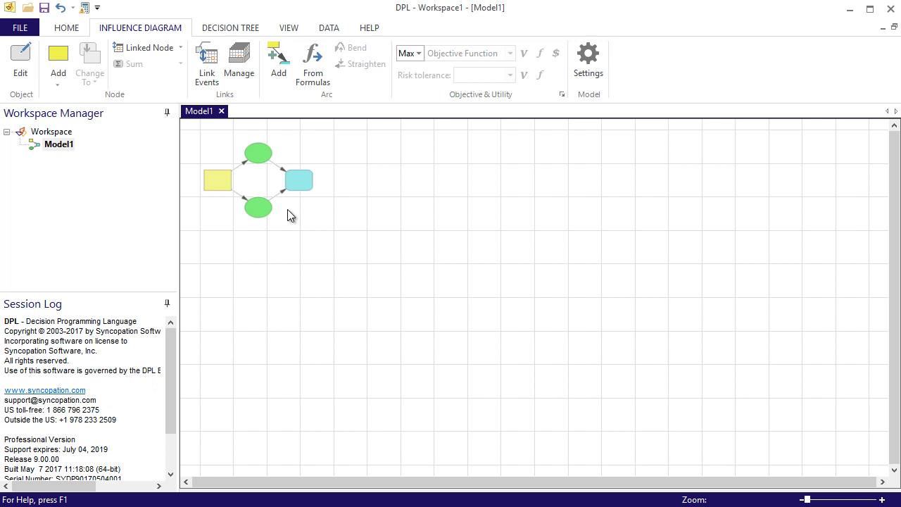
# - Split the view to show the decision tree below the influence diagram, then switch to Excel
pyautogui.press('Tab')
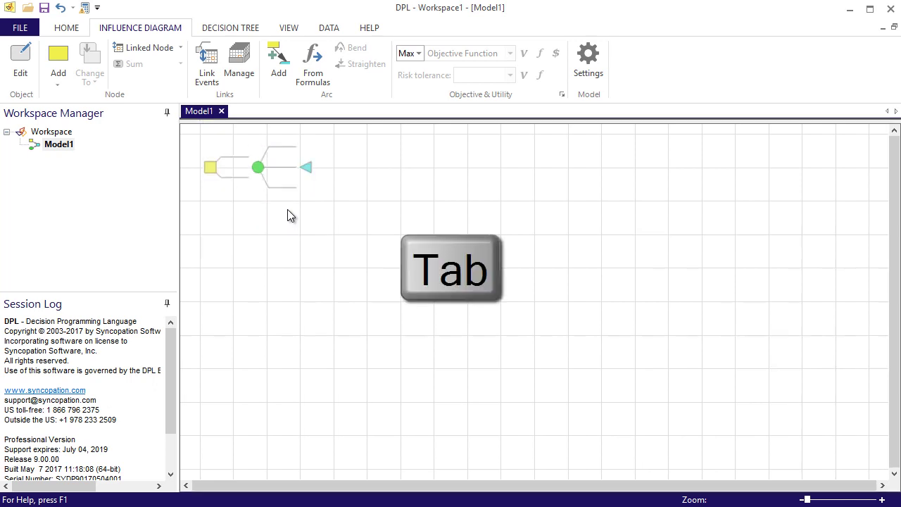
pyautogui.press('Tab')
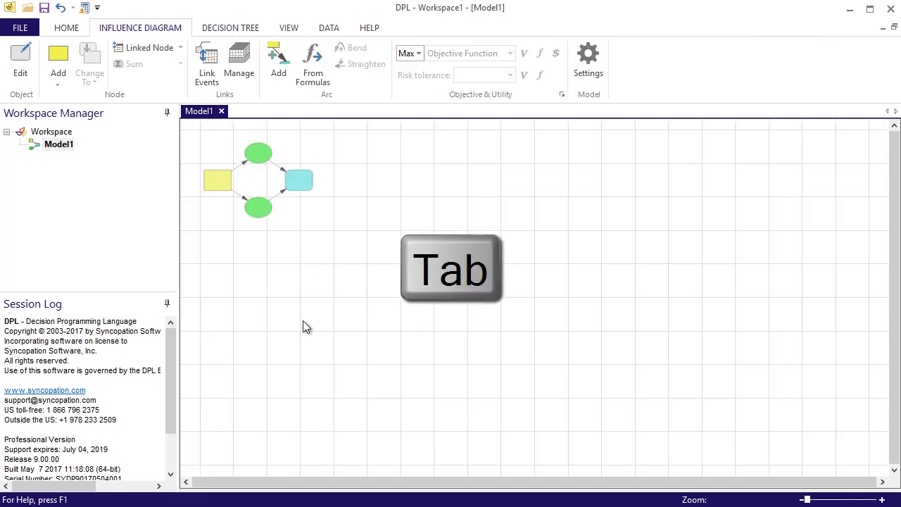
pyautogui.moveTo(285, 490)
pyautogui.mouseDown()
pyautogui.moveTo(288, 297)
pyautogui.moveTo(281, 504)
pyautogui.mouseUp()
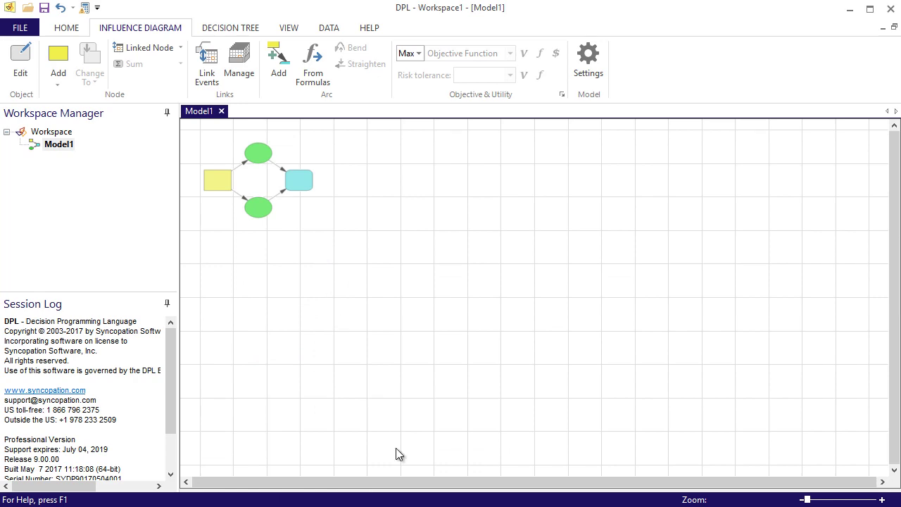
pyautogui.hotkey('alt', 'Tab')
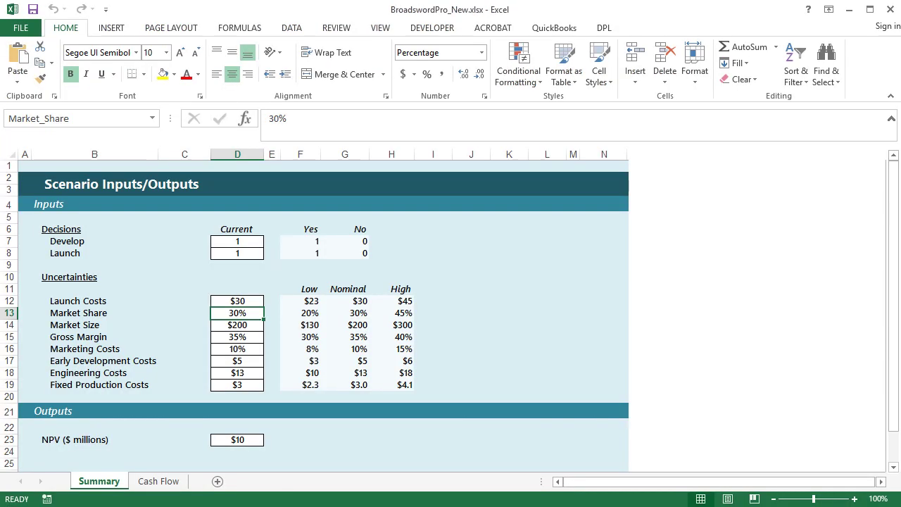
# - Switch from the BroadswordPro_New.xlsx workbook back to Model1's influence diagram in DPL
pyautogui.hotkey('alt', 'Tab')
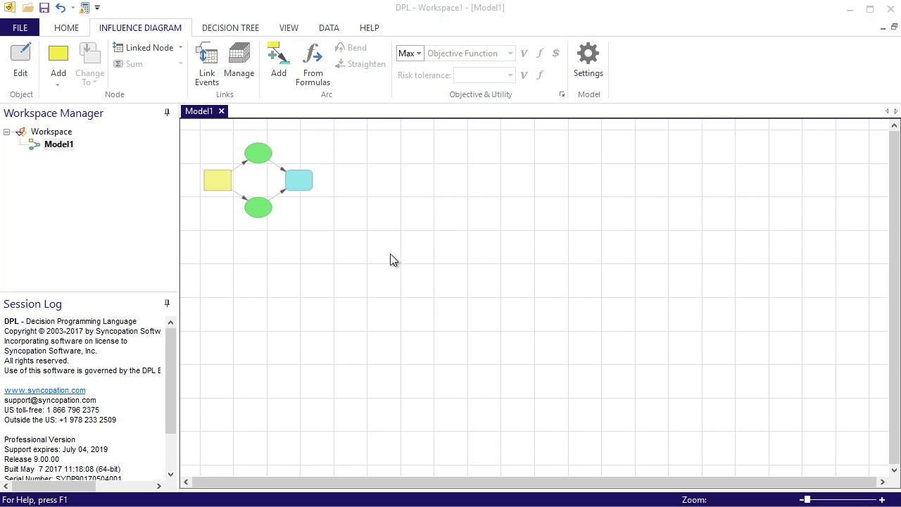
pyautogui.click(60, 79)
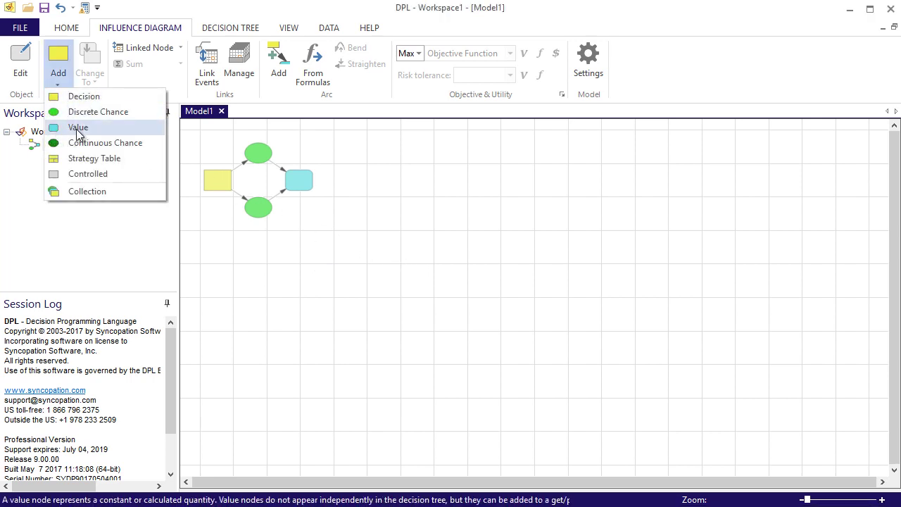
pyautogui.click(78, 128)
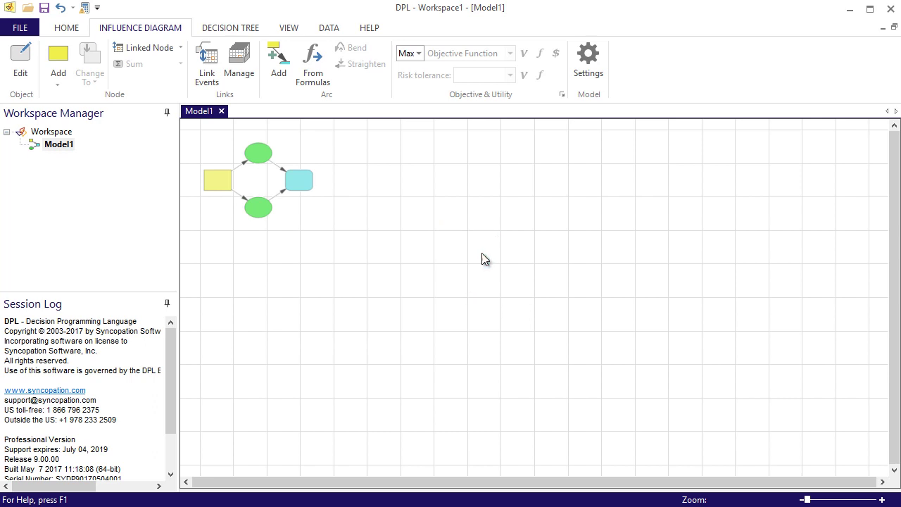
pyautogui.click(58, 55)
pyautogui.click(60, 81)
pyautogui.click(81, 111)
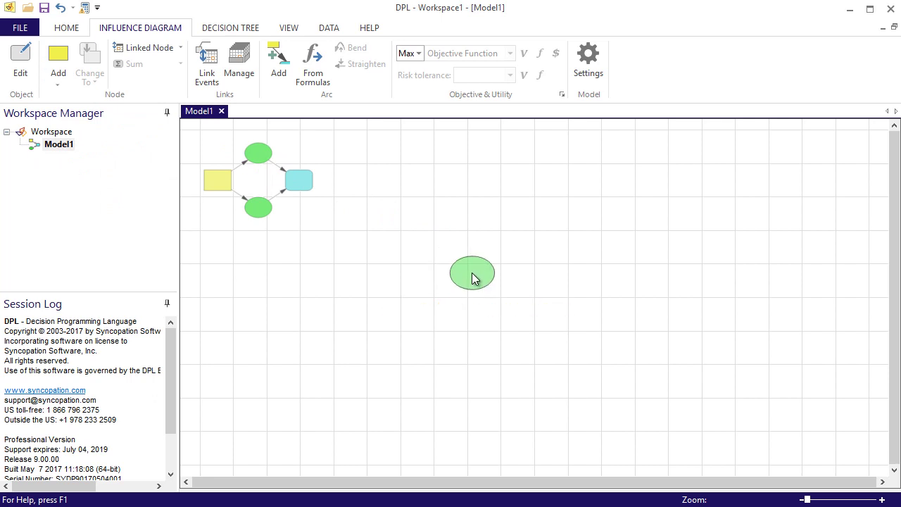
pyautogui.press('Escape')
# - Link BroadswordPro.xlsx as the spreadsheet to list its named ranges, such as Develop and Total_NPV
pyautogui.click(152, 56)
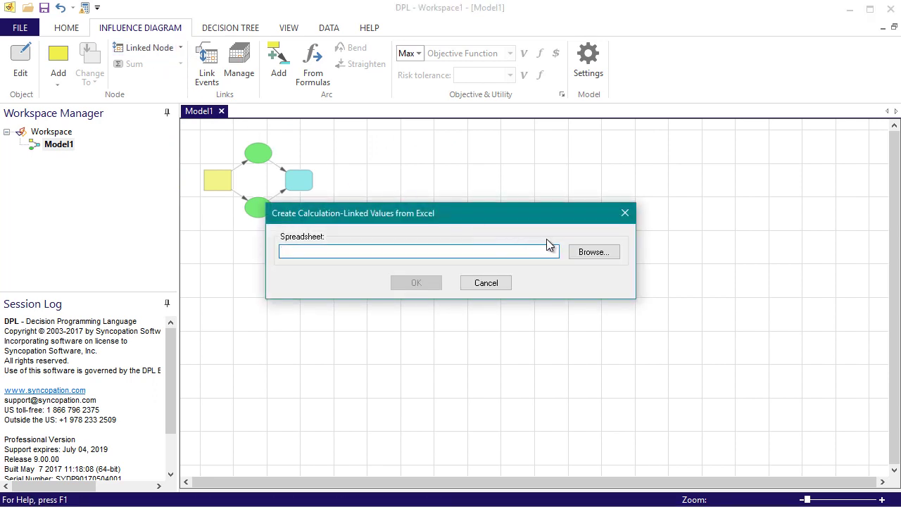
pyautogui.click(586, 258)
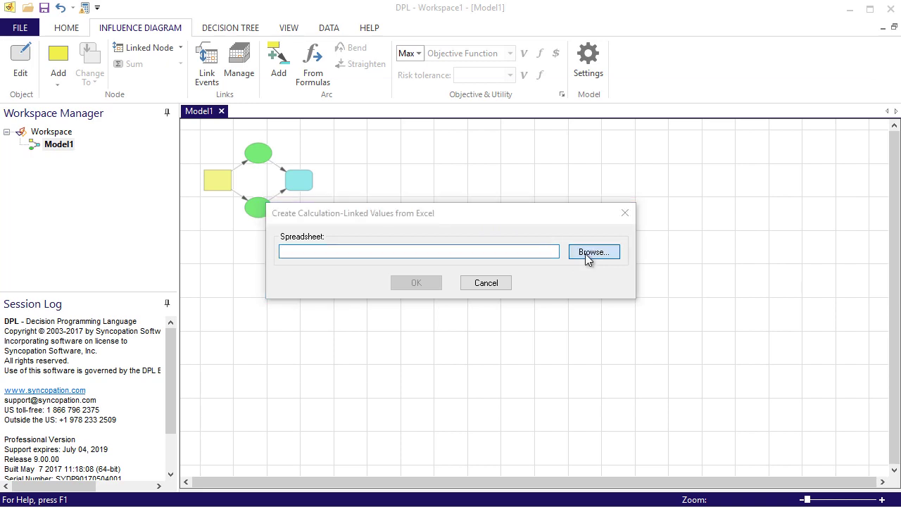
pyautogui.click(427, 186)
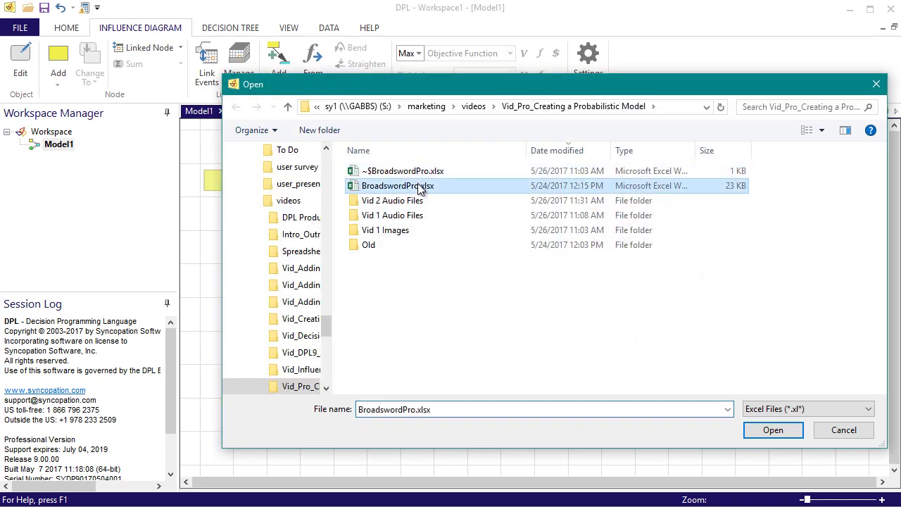
pyautogui.click(773, 429)
pyautogui.click(427, 281)
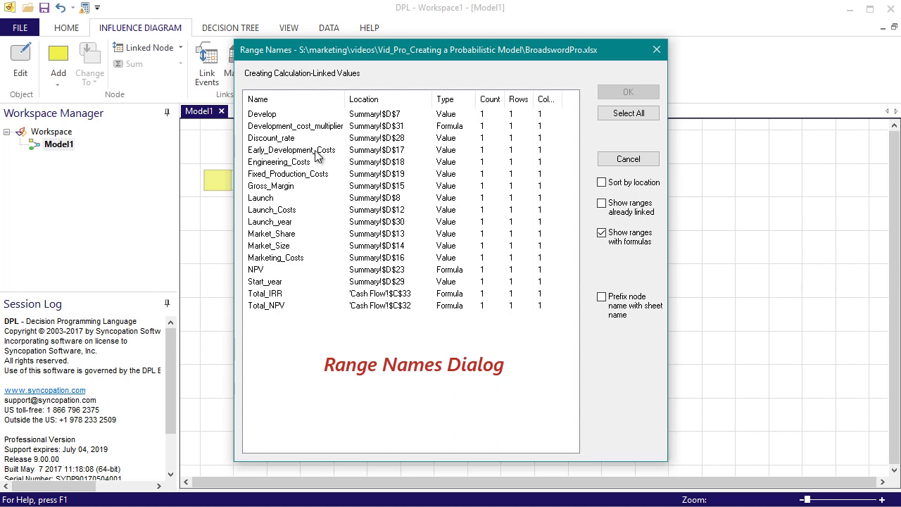
# - Create value nodes for Early_Development_Costs, Engineering_Costs, Fixed_Production_Costs, Gross_Margin, Launch_Costs, Market_Share, Market_Size, Marketing_Costs and NPV
pyautogui.click(316, 152)
pyautogui.keyDown('ctrl'); pyautogui.click(302, 164); pyautogui.keyUp('ctrl')
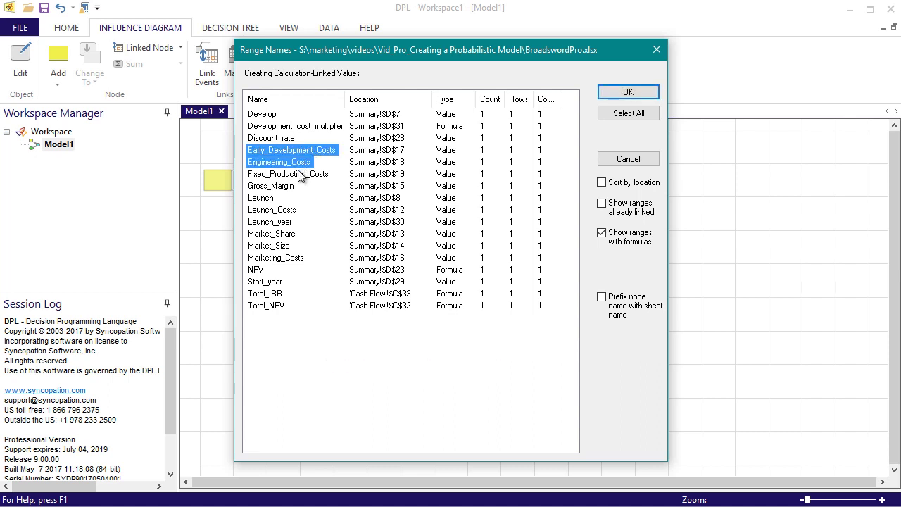
pyautogui.keyDown('ctrl'); pyautogui.click(298, 175); pyautogui.keyUp('ctrl')
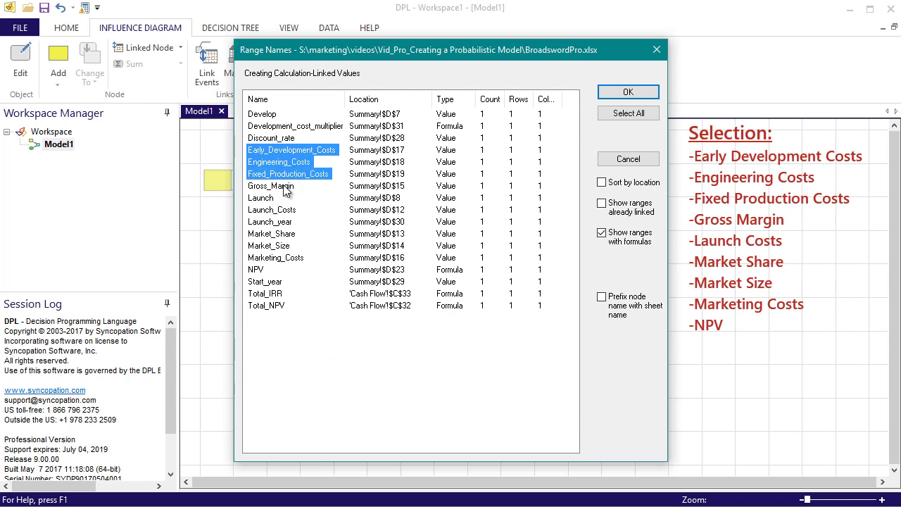
pyautogui.keyDown('ctrl'); pyautogui.click(285, 187); pyautogui.keyUp('ctrl')
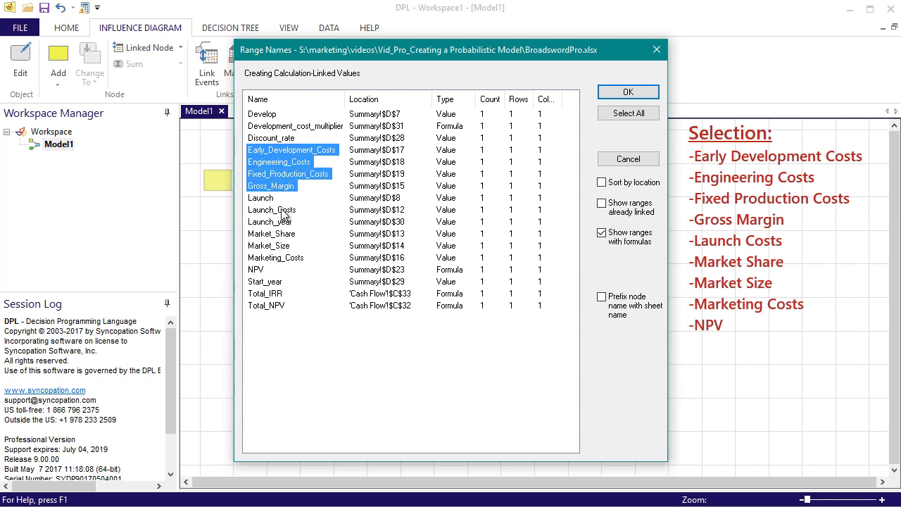
pyautogui.keyDown('ctrl'); pyautogui.click(288, 210); pyautogui.keyUp('ctrl')
pyautogui.keyDown('ctrl'); pyautogui.click(287, 234); pyautogui.keyUp('ctrl')
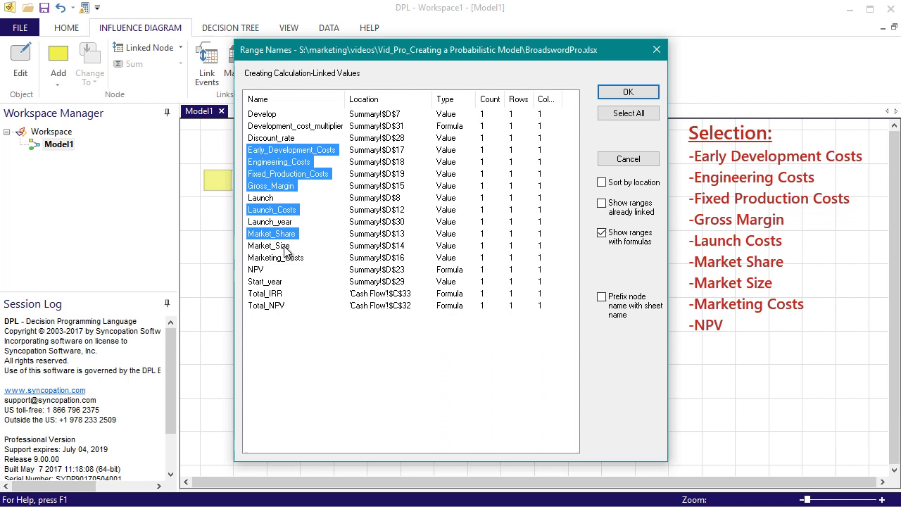
pyautogui.keyDown('ctrl'); pyautogui.click(288, 248); pyautogui.keyUp('ctrl')
pyautogui.keyDown('ctrl'); pyautogui.click(295, 259); pyautogui.keyUp('ctrl')
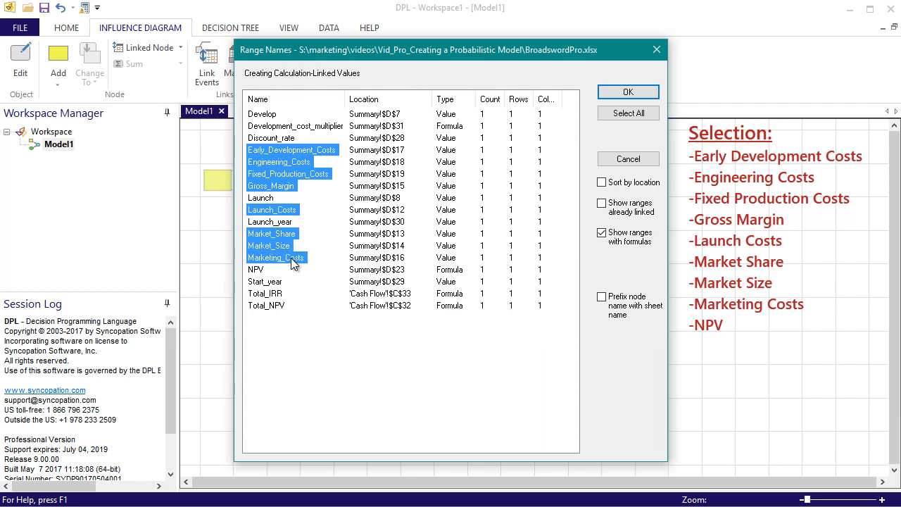
pyautogui.keyDown('ctrl'); pyautogui.click(255, 272); pyautogui.keyUp('ctrl')
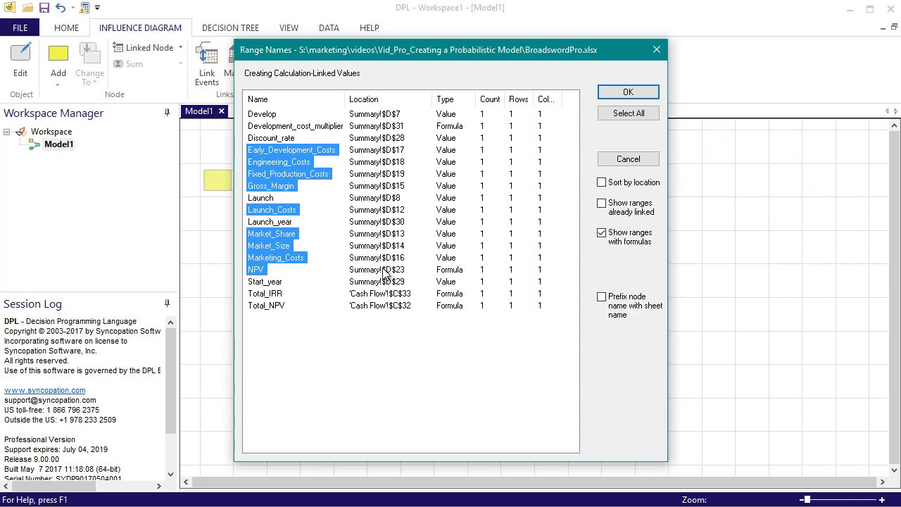
pyautogui.click(610, 93)
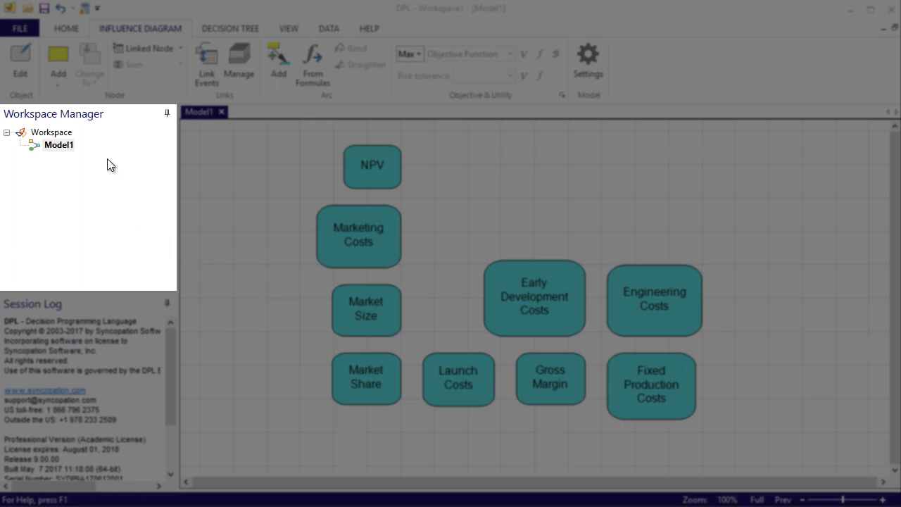
# - Rename Model1 to 'Broadsword' in the Workspace Manager, then bring up the FILE menu
pyautogui.click(109, 118)
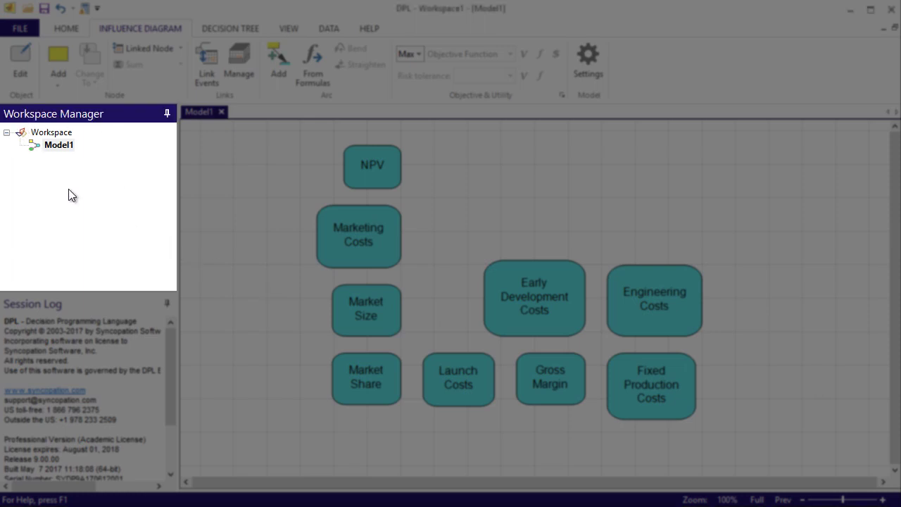
pyautogui.click(65, 148)
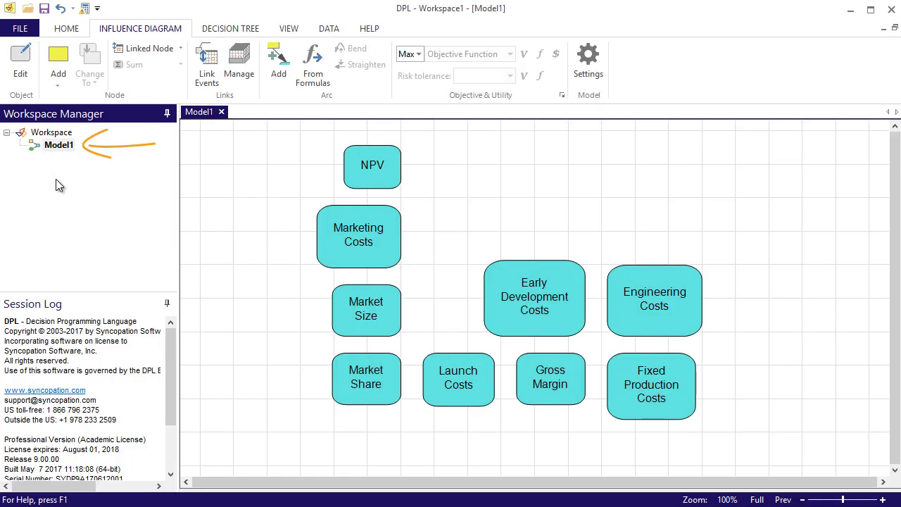
pyautogui.click(59, 146)
pyautogui.press('F2')
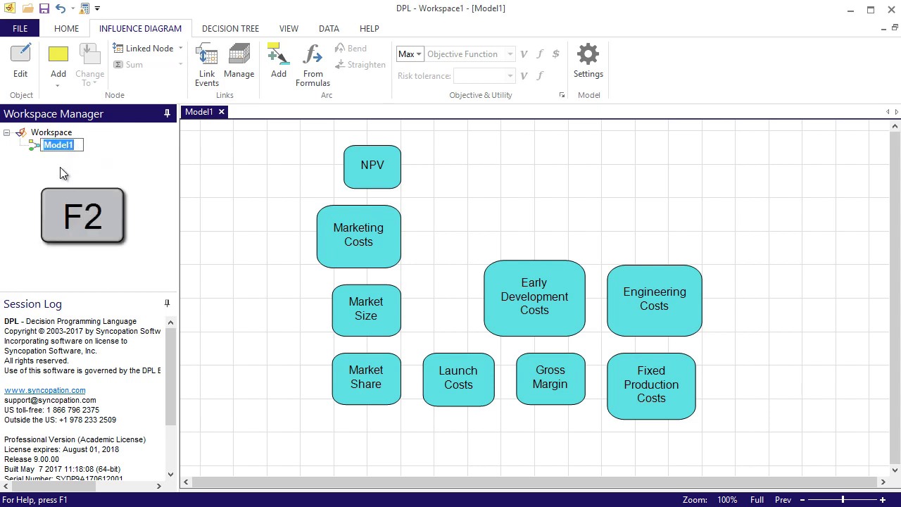
pyautogui.write('Broads')
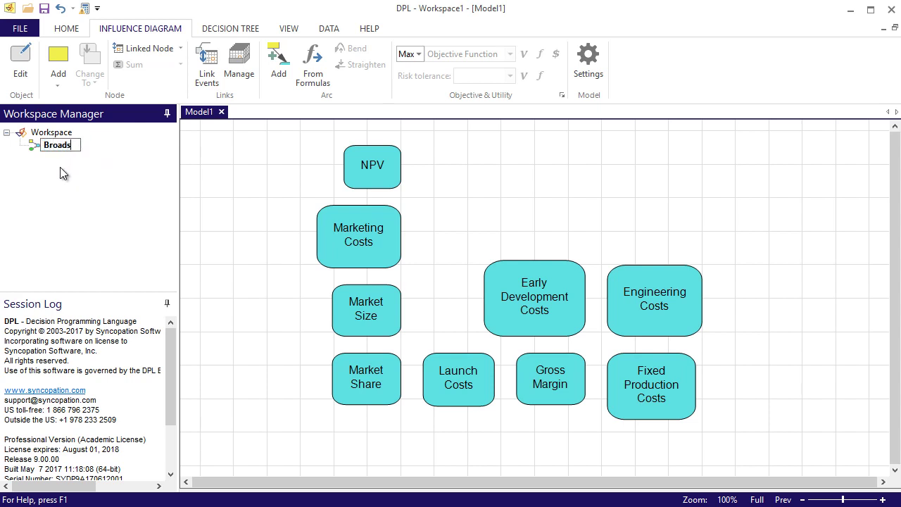
pyautogui.write('word')
pyautogui.press('Return')
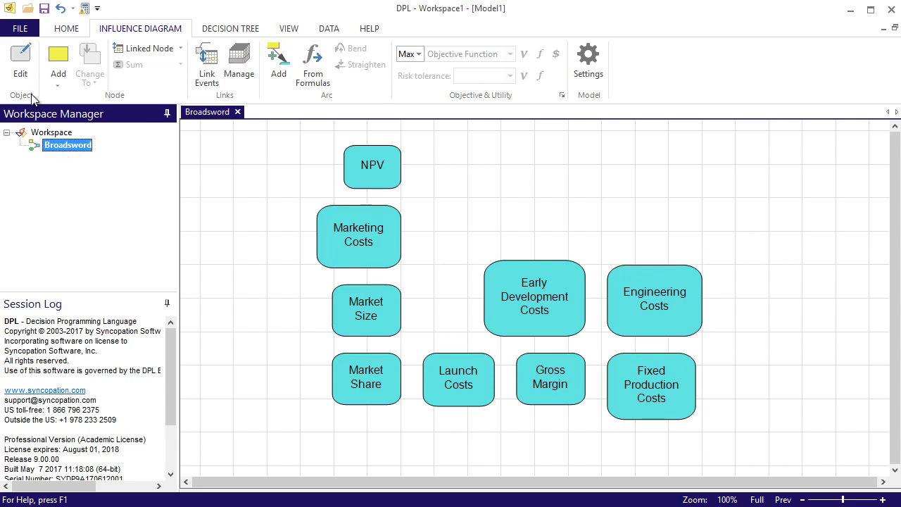
pyautogui.click(23, 29)
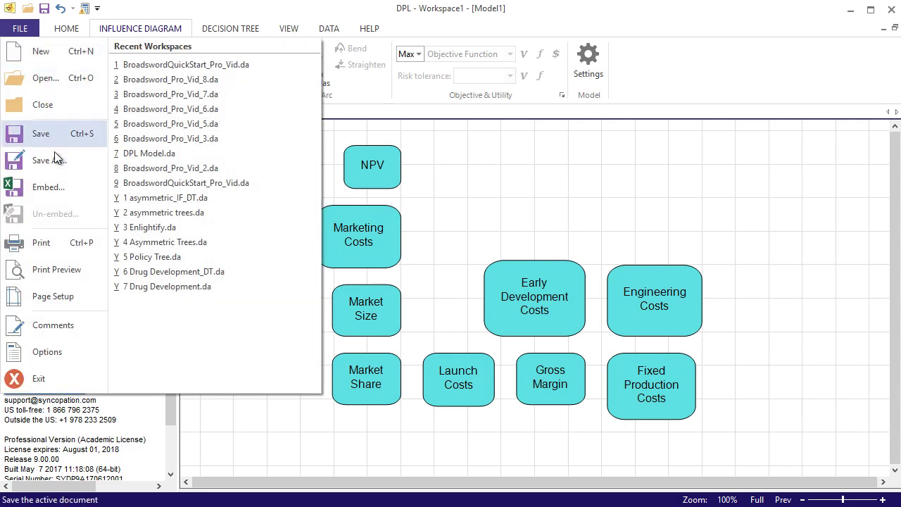